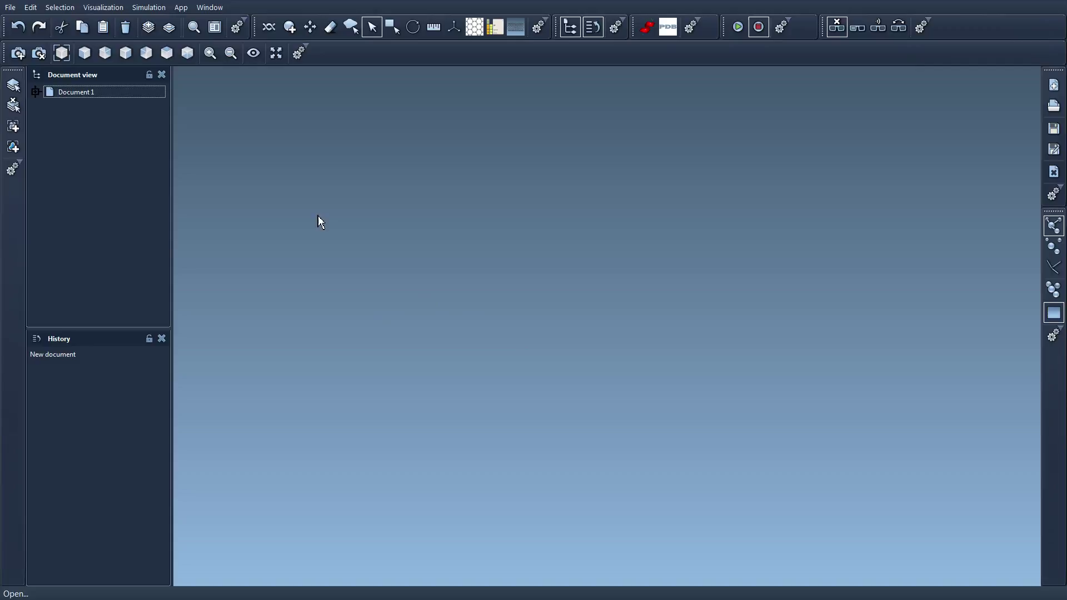
- Check which file formats can be opened, such as Protein Data Bank, then cancel without opening a file
{"action": "left_click", "coordinate": [11, 8]}
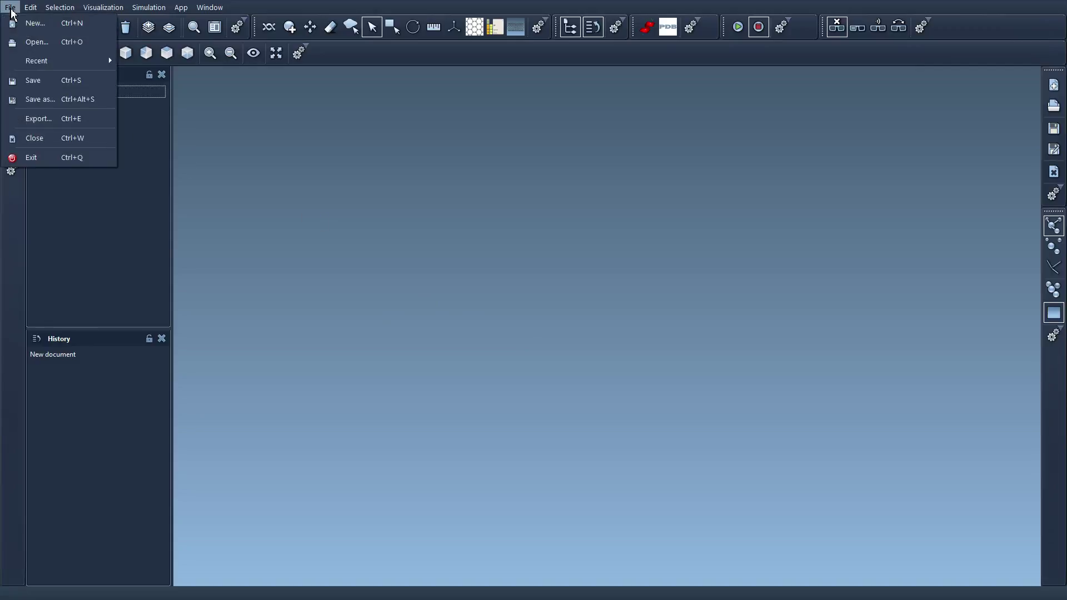
{"action": "left_click", "coordinate": [40, 45]}
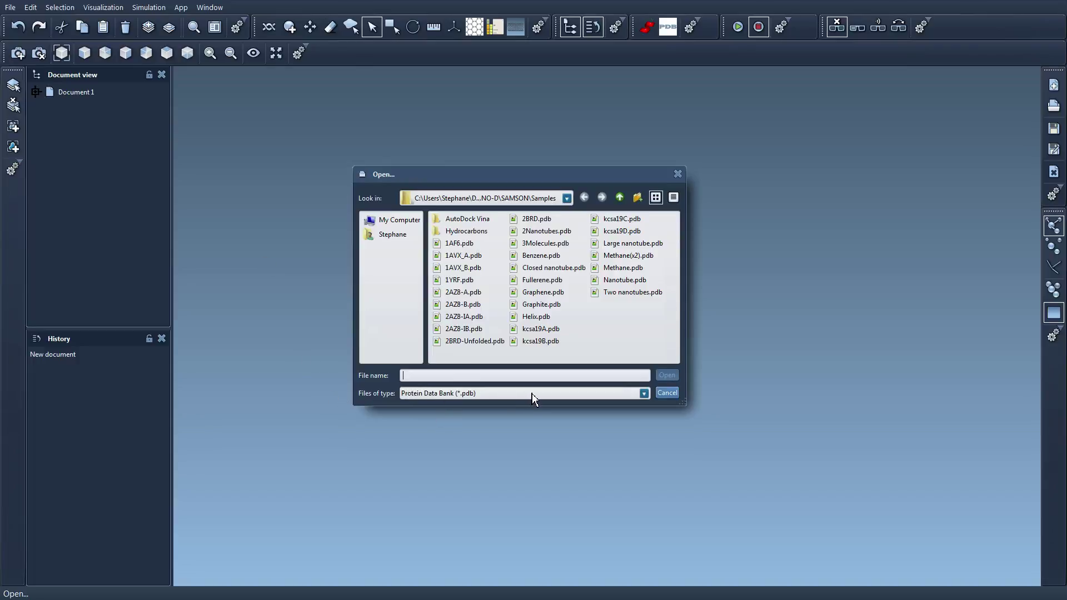
{"action": "left_click", "coordinate": [432, 393]}
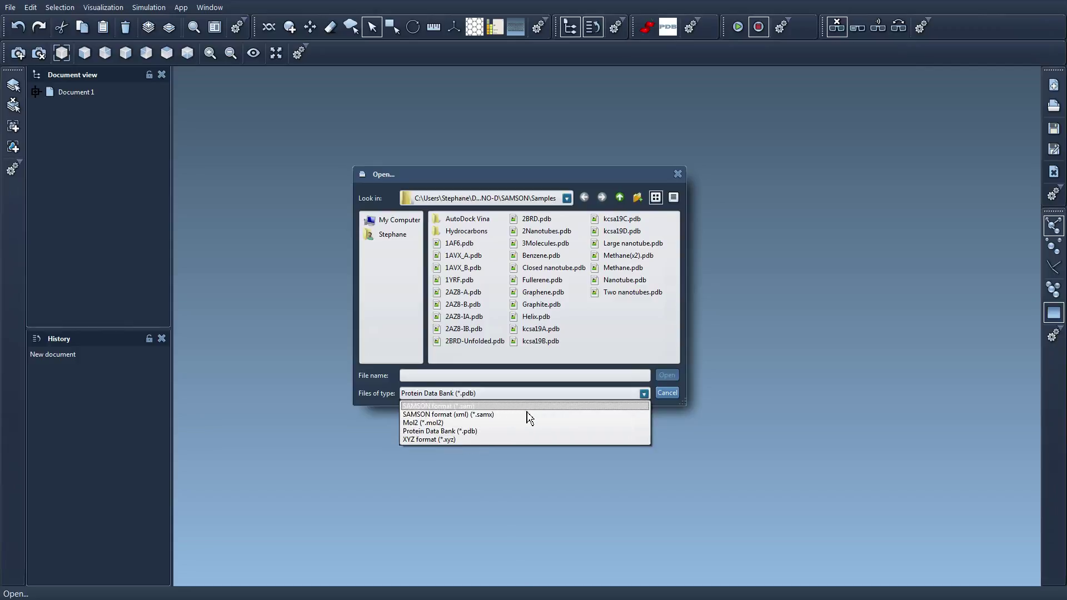
{"action": "left_click", "coordinate": [397, 398]}
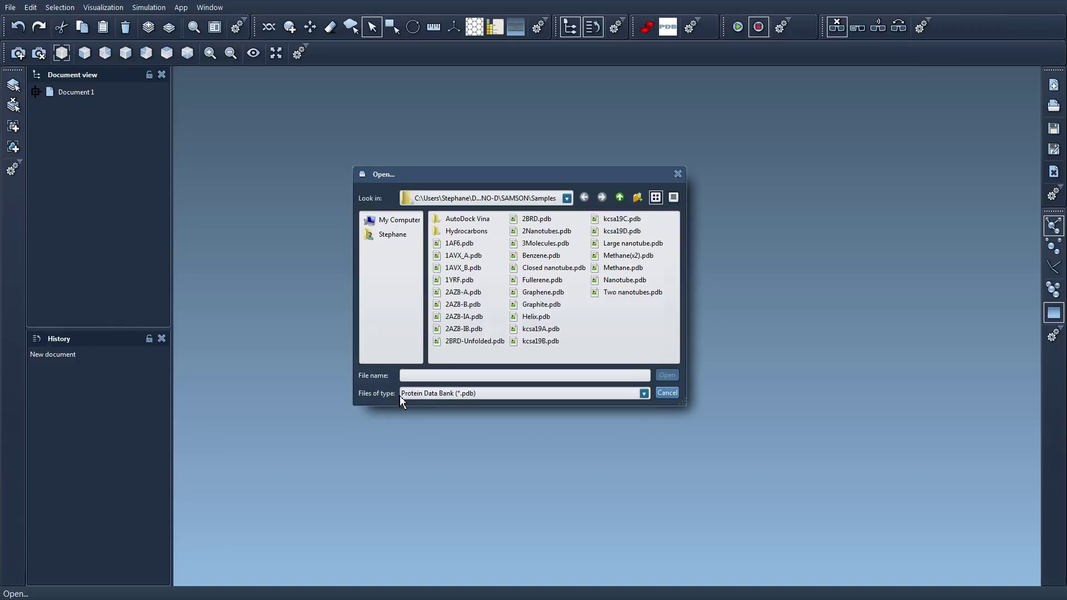
{"action": "left_click", "coordinate": [668, 393]}
- Check which file formats a document can be exported to, and cancel the export
{"action": "left_click", "coordinate": [18, 12]}
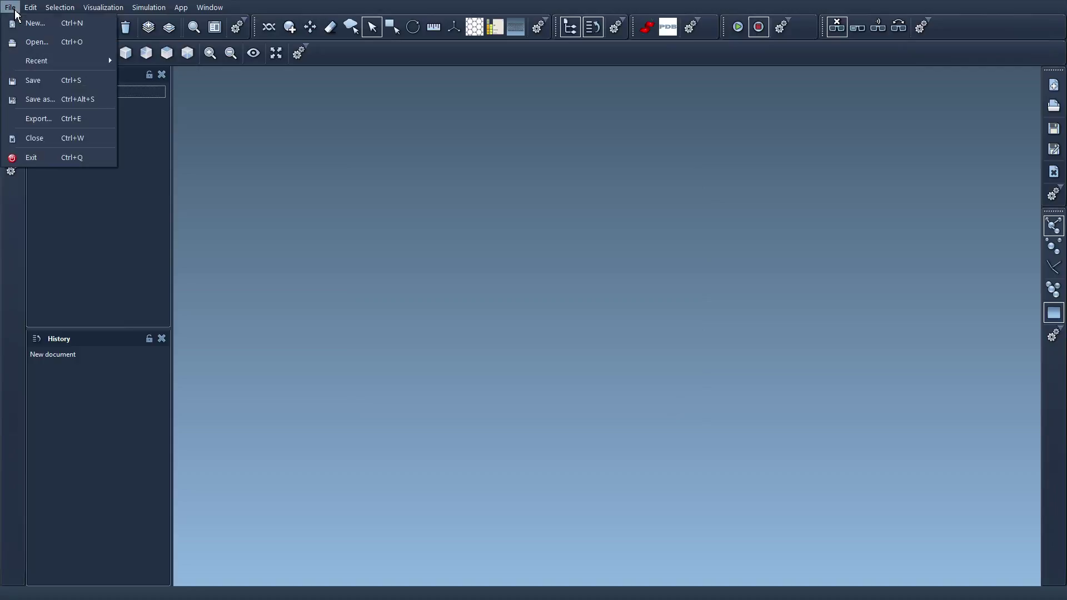
{"action": "left_click", "coordinate": [36, 117]}
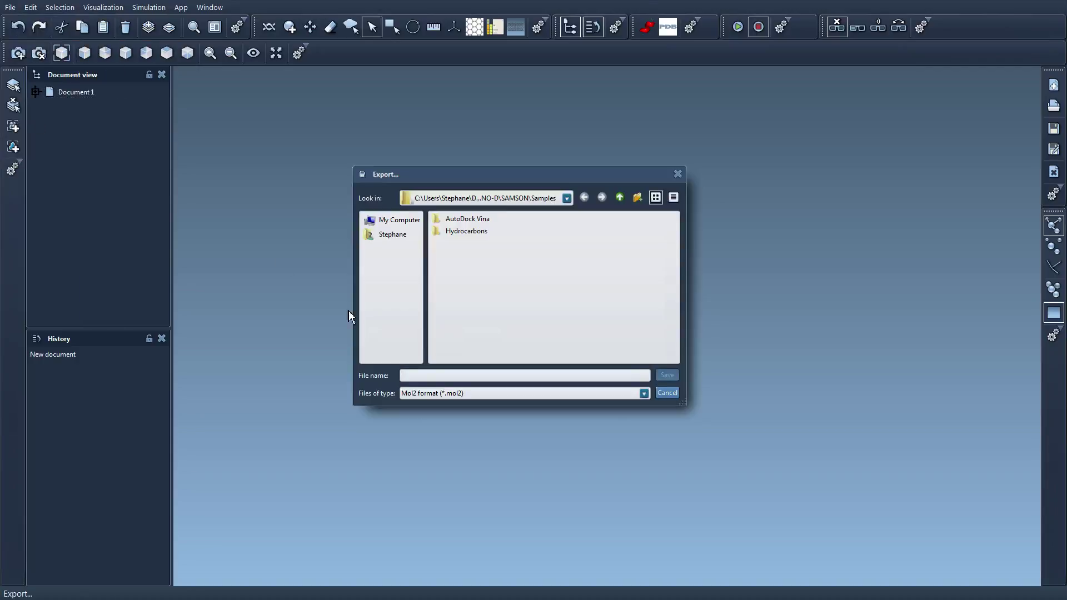
{"action": "left_click", "coordinate": [468, 394]}
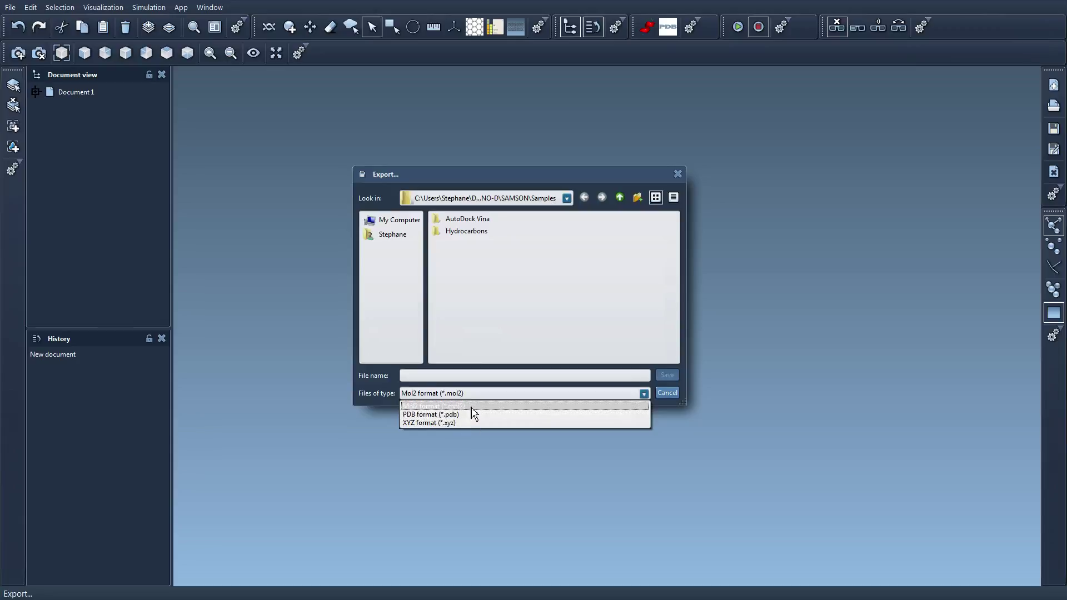
{"action": "left_click", "coordinate": [664, 393]}
{"action": "left_click", "coordinate": [666, 393]}
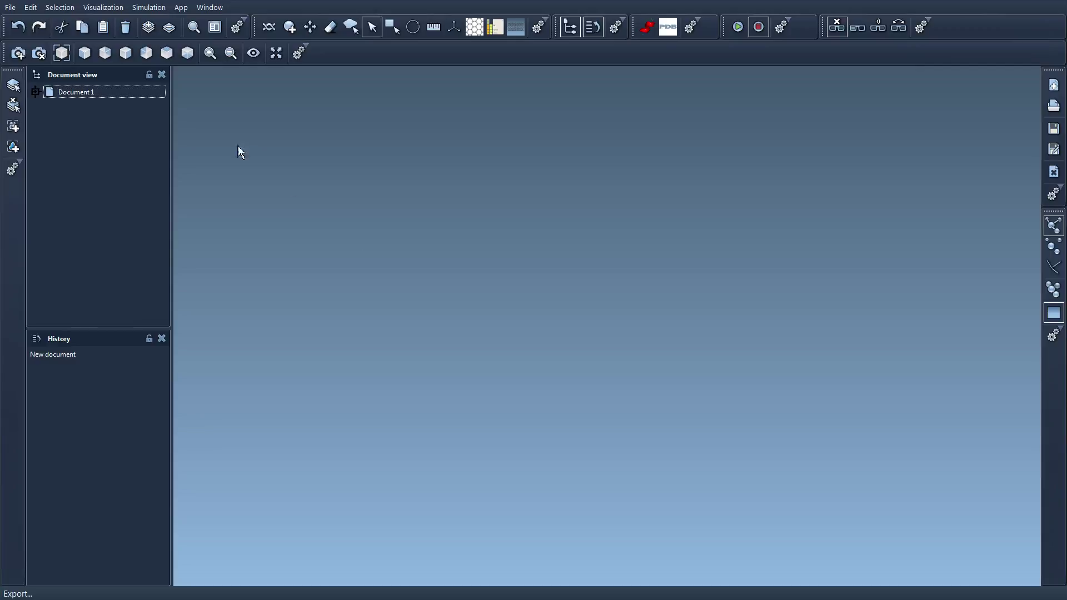
- Review the available editors, simulation commands and apps without starting any of them
{"action": "left_click", "coordinate": [31, 8]}
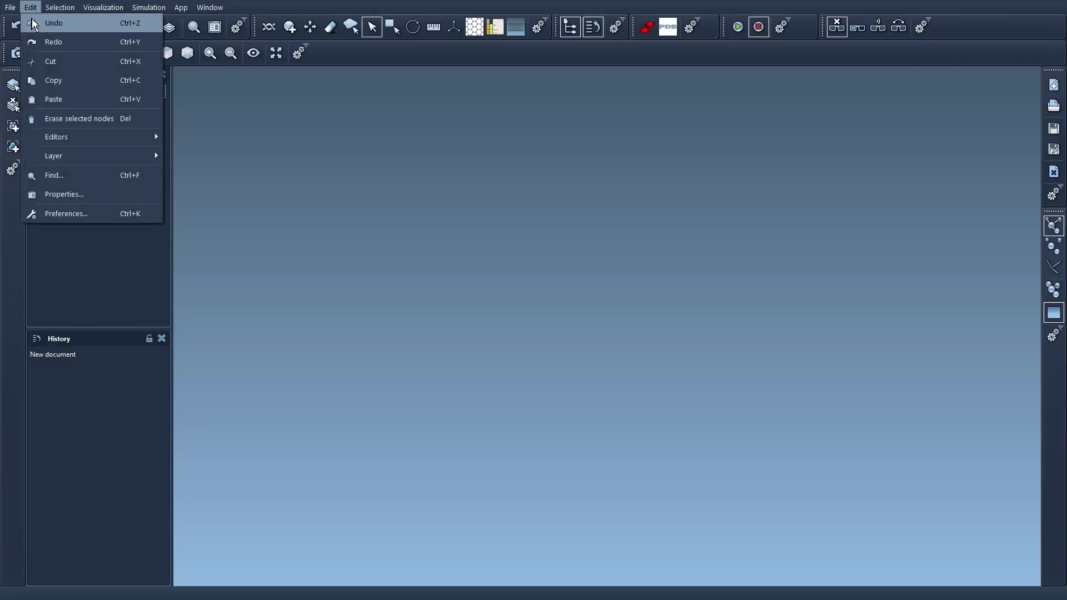
{"action": "mouse_move", "coordinate": [57, 143]}
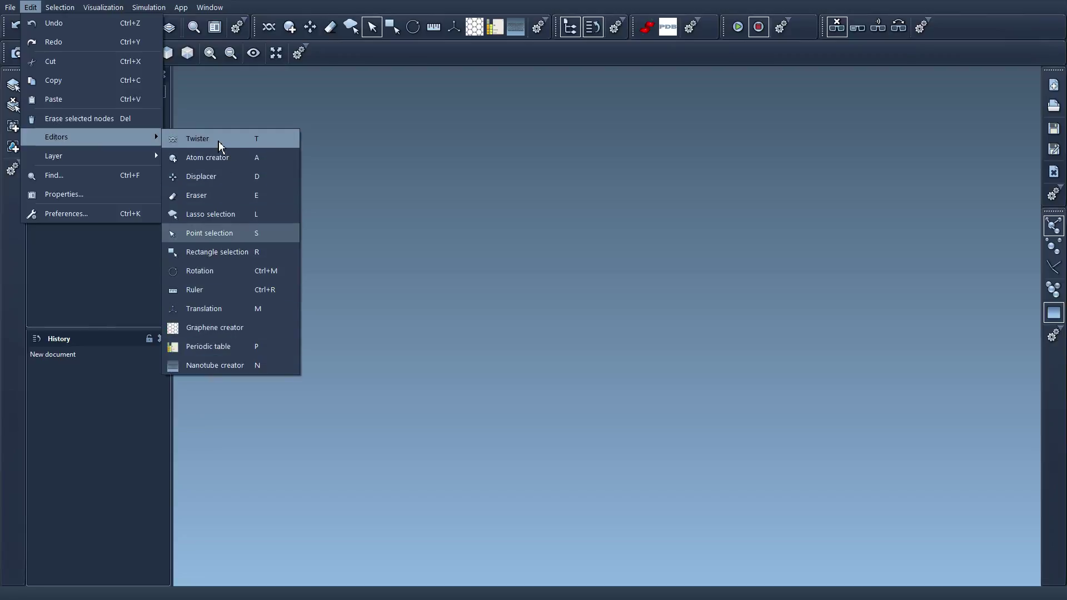
{"action": "left_click", "coordinate": [303, 12]}
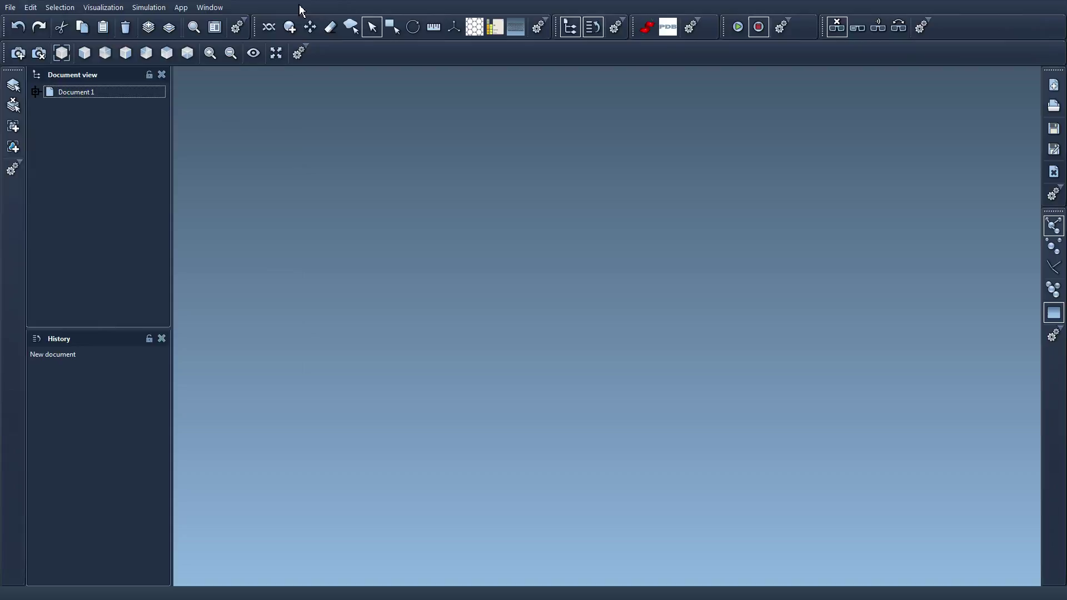
{"action": "left_click", "coordinate": [149, 8]}
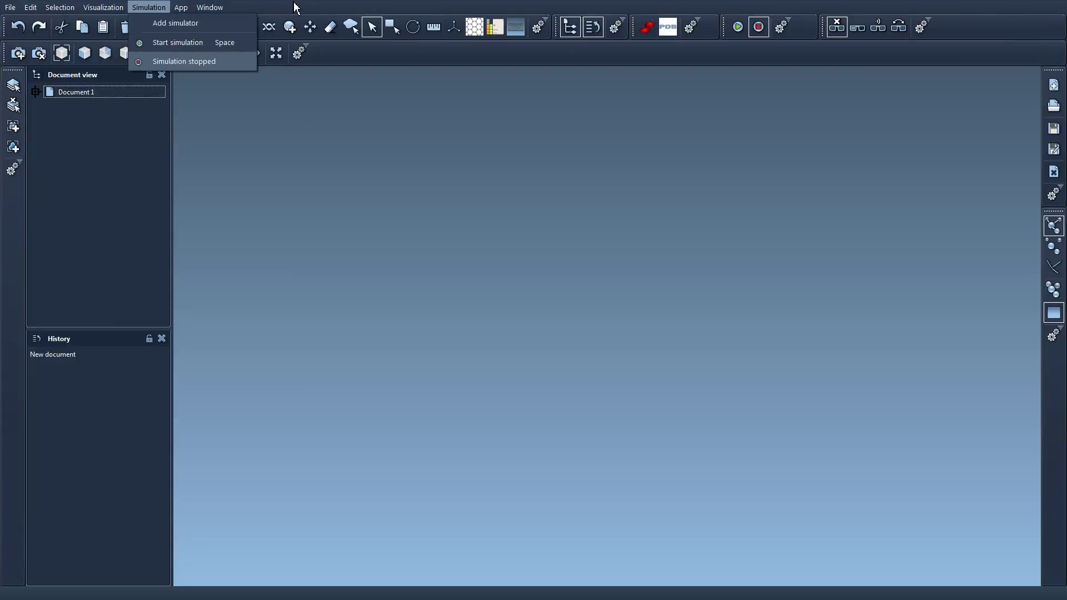
{"action": "left_click", "coordinate": [262, 17]}
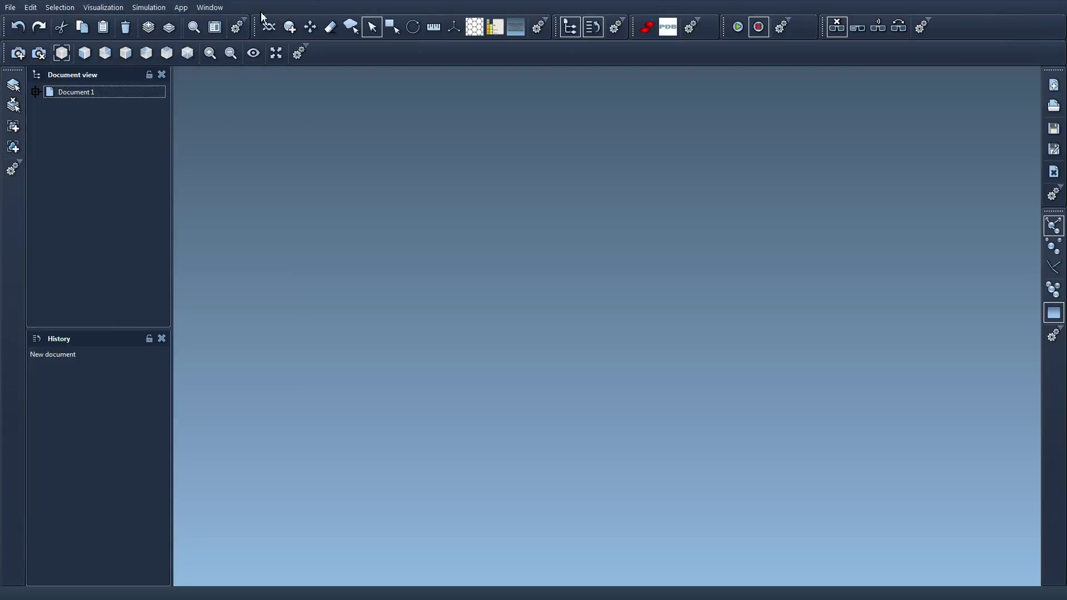
{"action": "left_click", "coordinate": [184, 11]}
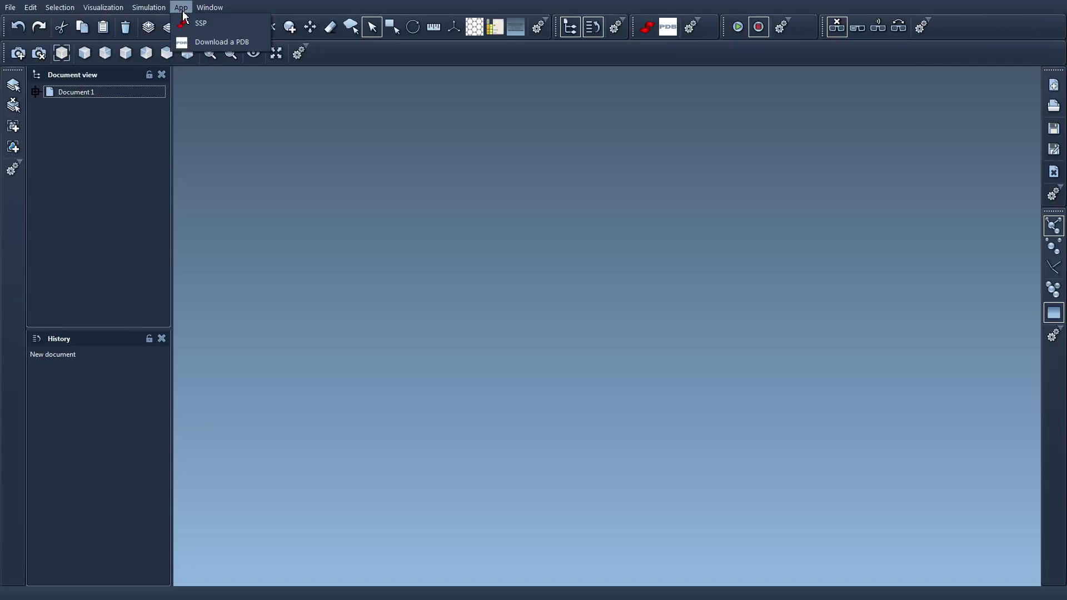
{"action": "left_click", "coordinate": [308, 11]}
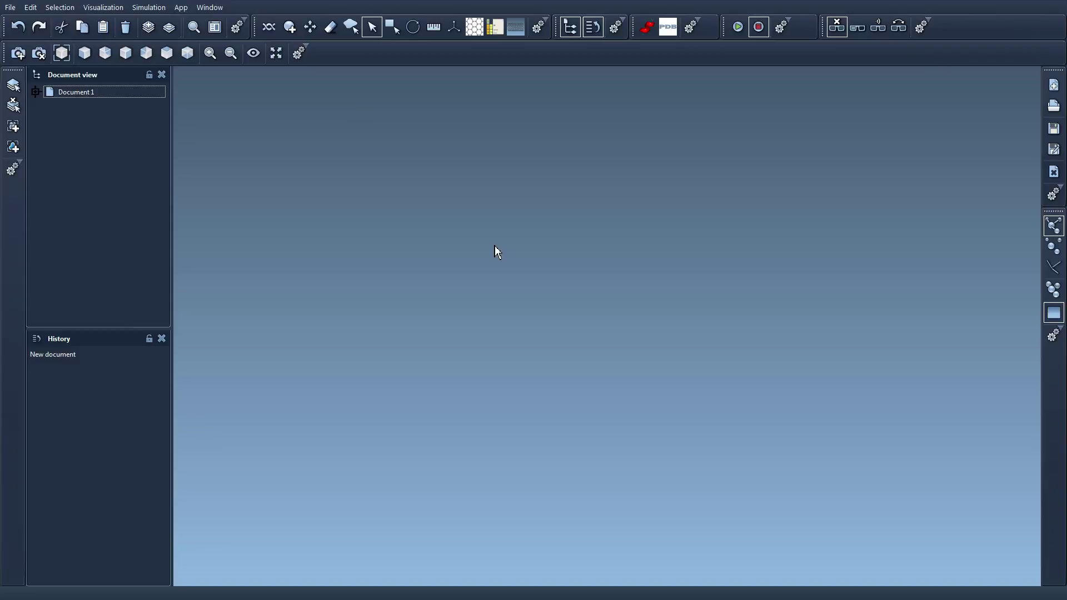
- Switch to the SAMSON Connect website in Firefox and log in with the saved account e-mail
{"action": "key", "text": "alt+Tab"}
{"action": "key", "text": "Tab"}
{"action": "key", "text": "Tab"}
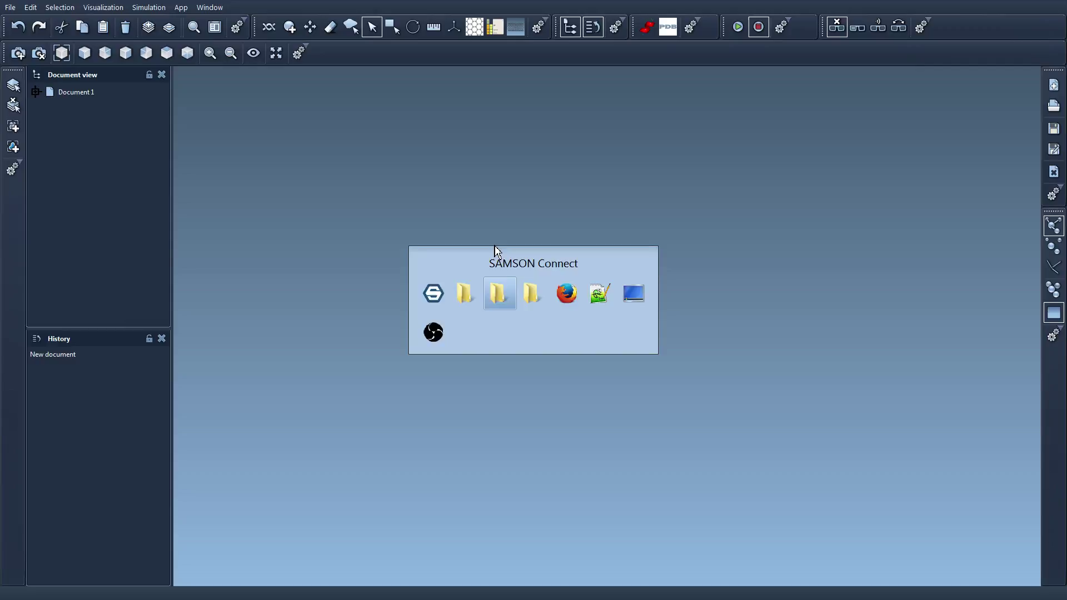
{"action": "key", "text": "Escape"}
{"action": "key", "text": "alt+Tab"}
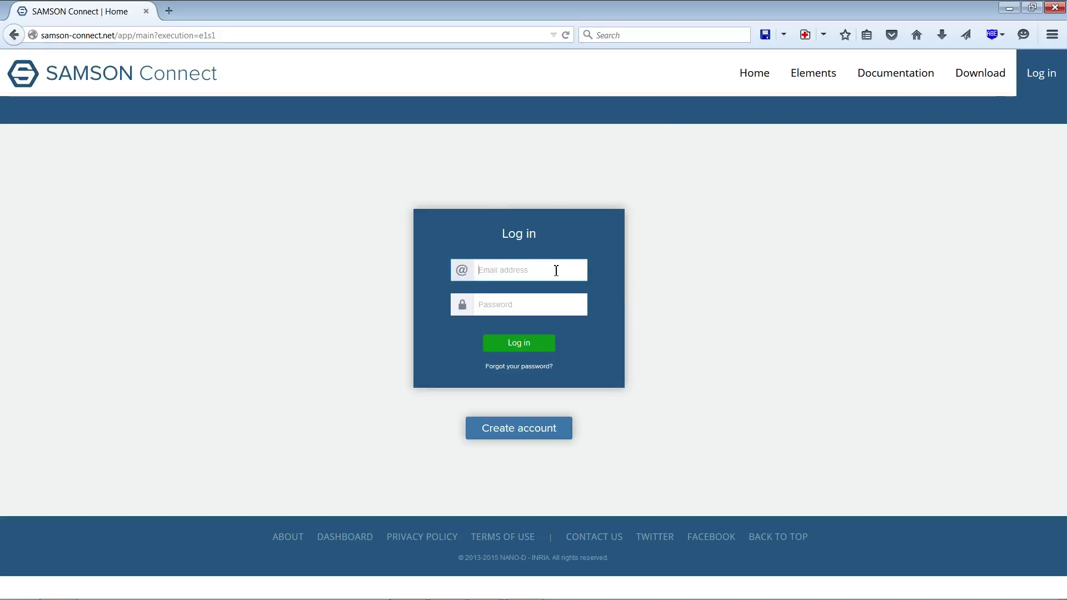
{"action": "type", "text": "s"}
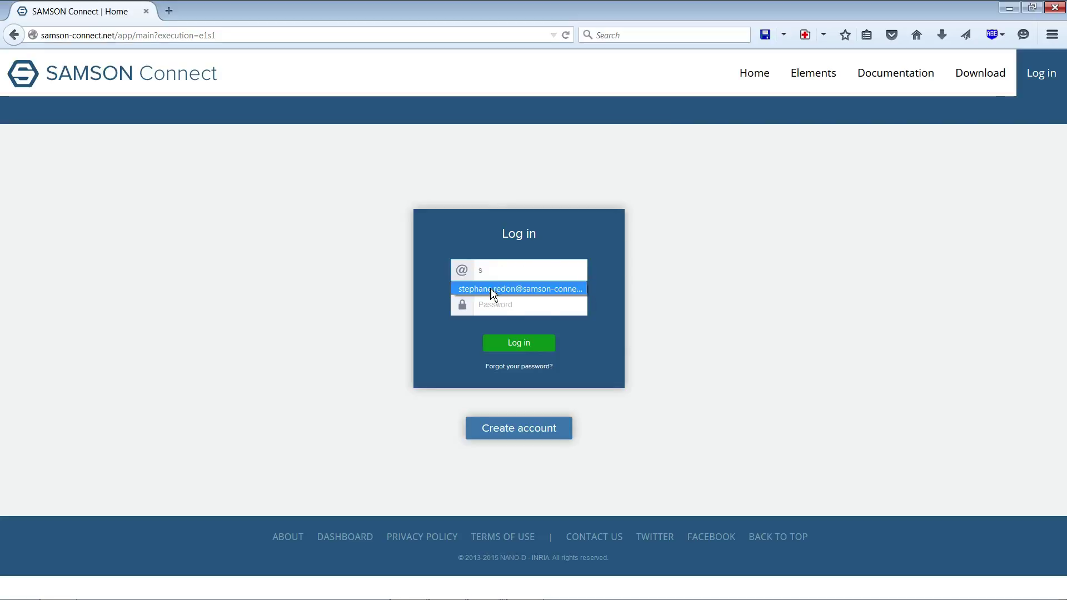
{"action": "left_click", "coordinate": [493, 289]}
{"action": "left_click", "coordinate": [516, 342]}
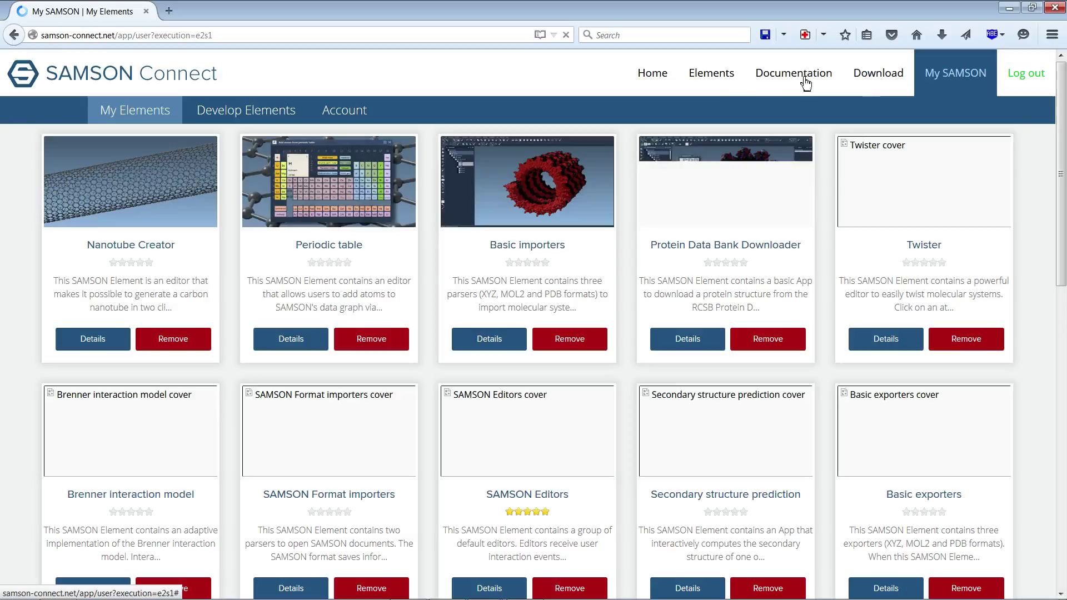
- Open the catalogue of SAMSON Elements and look through the elements that can be added
{"action": "left_click", "coordinate": [705, 78]}
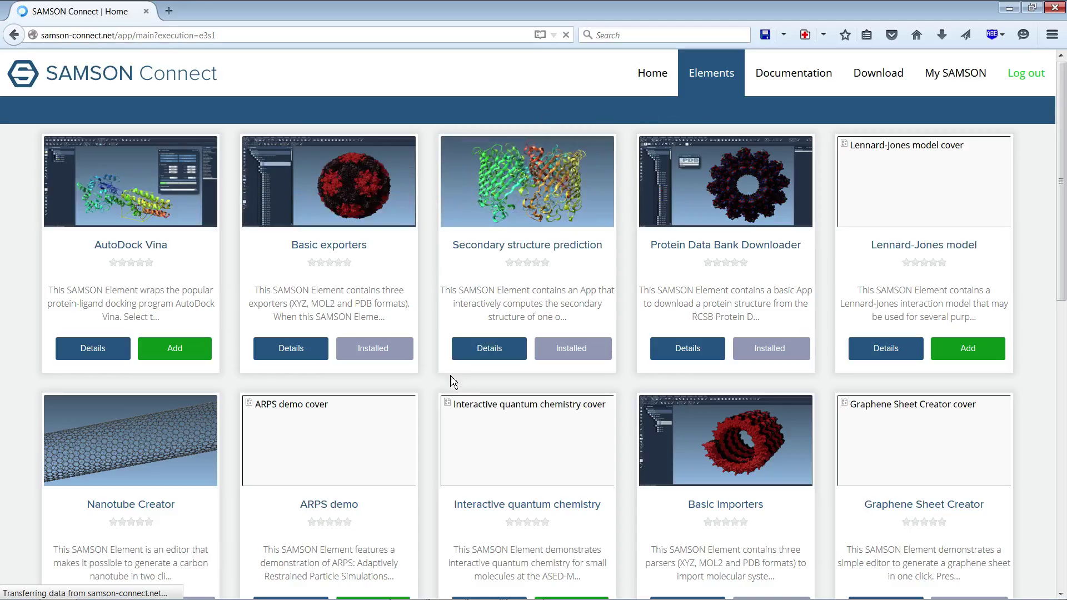
{"action": "scroll", "coordinate": [408, 367], "scroll_direction": "down", "scroll_amount": 10}
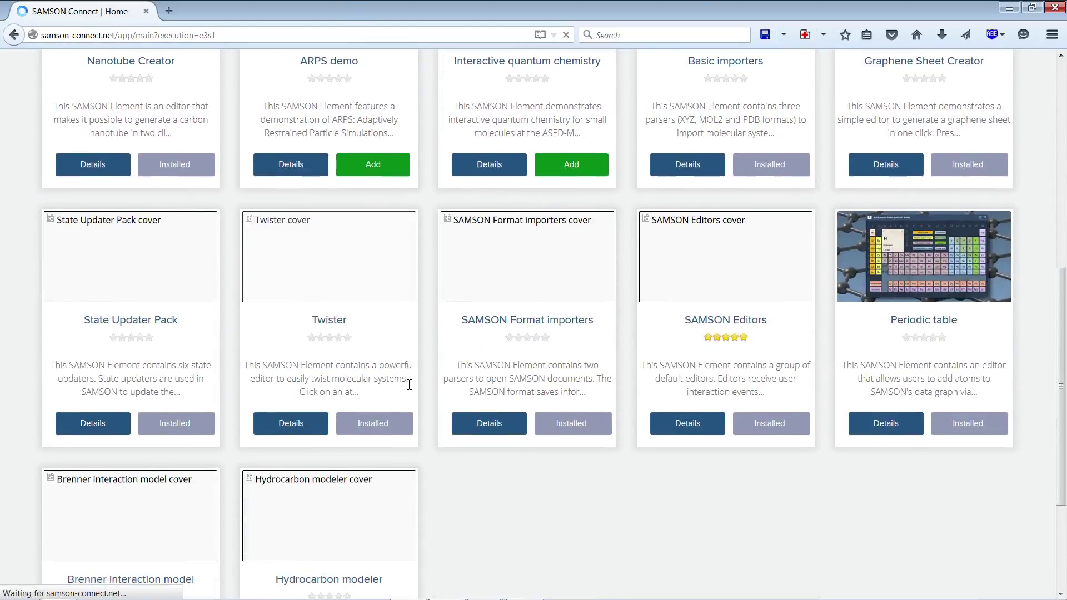
{"action": "scroll", "coordinate": [412, 392], "scroll_direction": "up", "scroll_amount": 10}
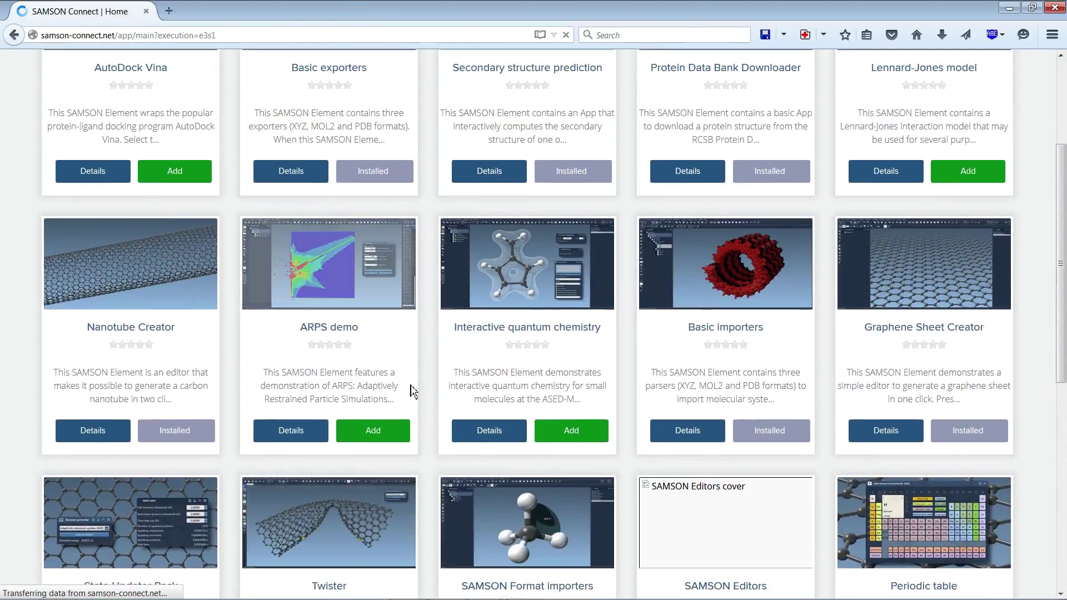
{"action": "scroll", "coordinate": [411, 391], "scroll_direction": "up", "scroll_amount": 1}
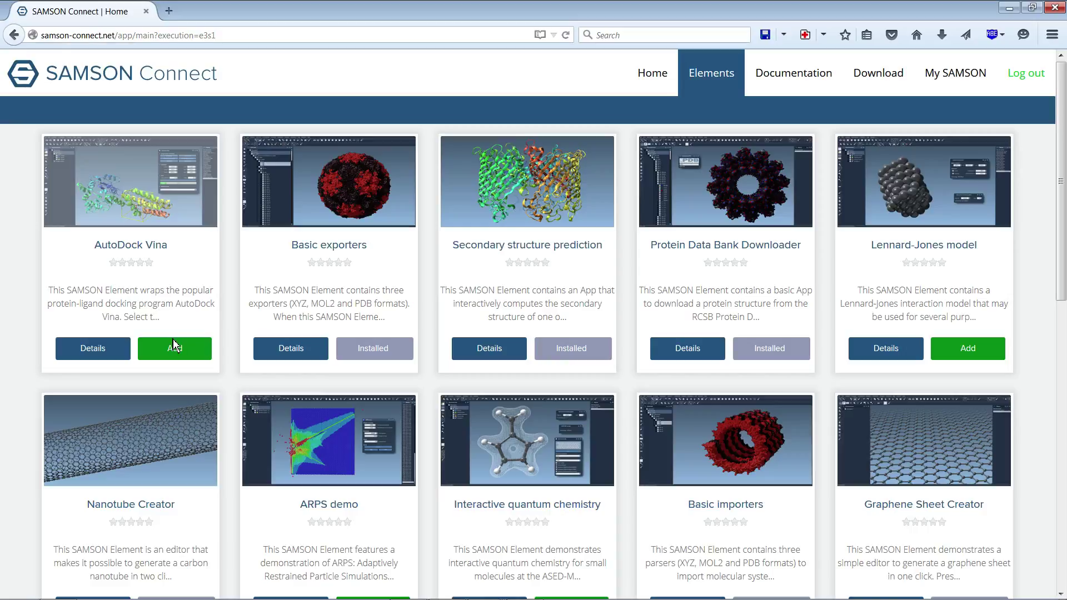
{"action": "left_click", "coordinate": [175, 354]}
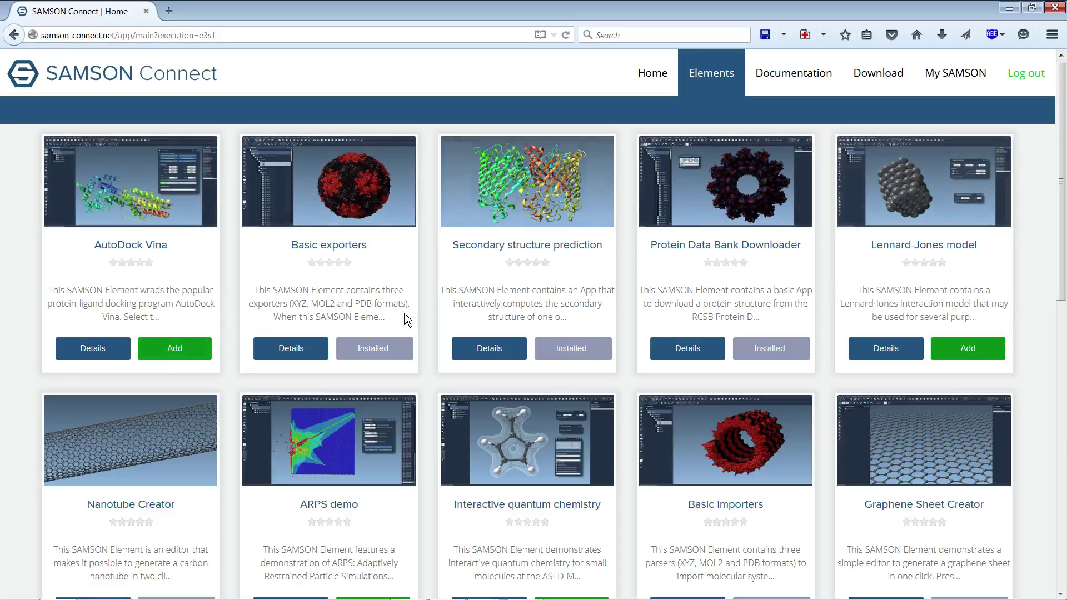
- Preview the Nanotube Creator element's description, view its first screenshot enlarged, and close the preview
{"action": "scroll", "coordinate": [176, 523], "scroll_direction": "down", "scroll_amount": 3}
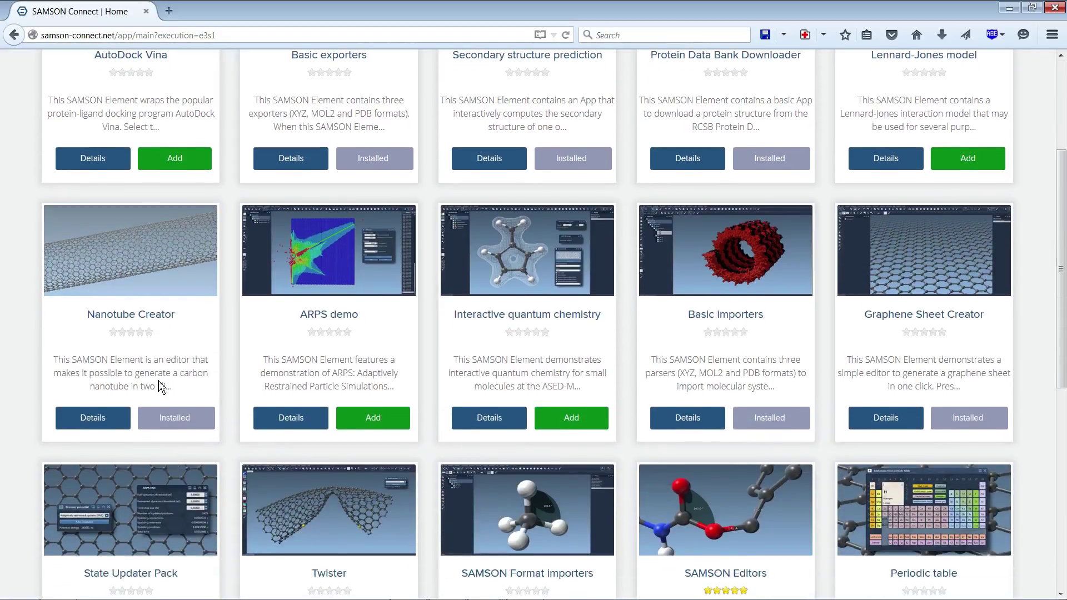
{"action": "left_click", "coordinate": [155, 367]}
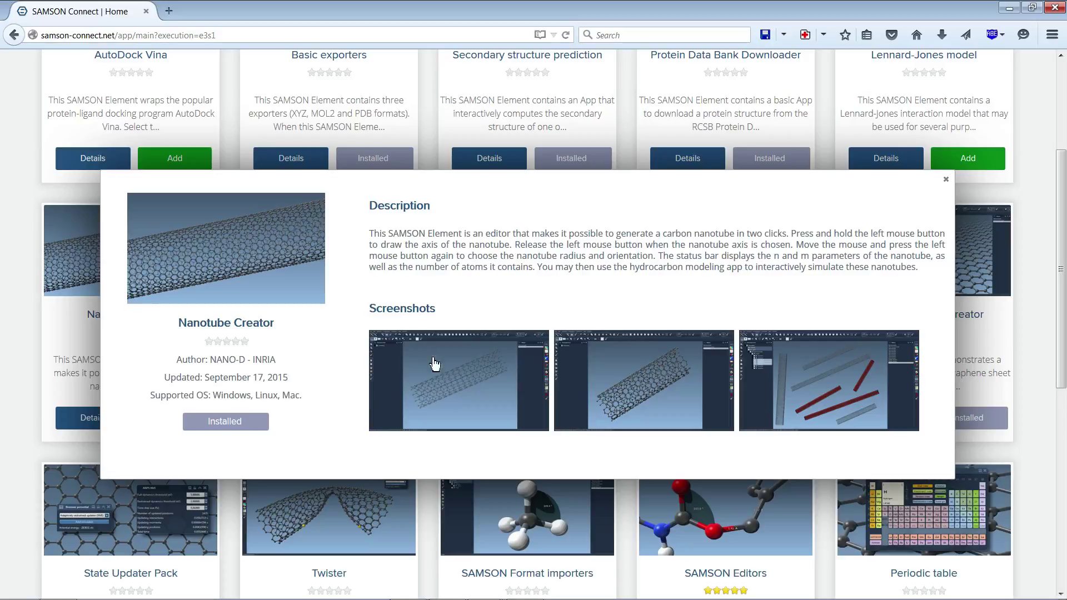
{"action": "left_click", "coordinate": [450, 396]}
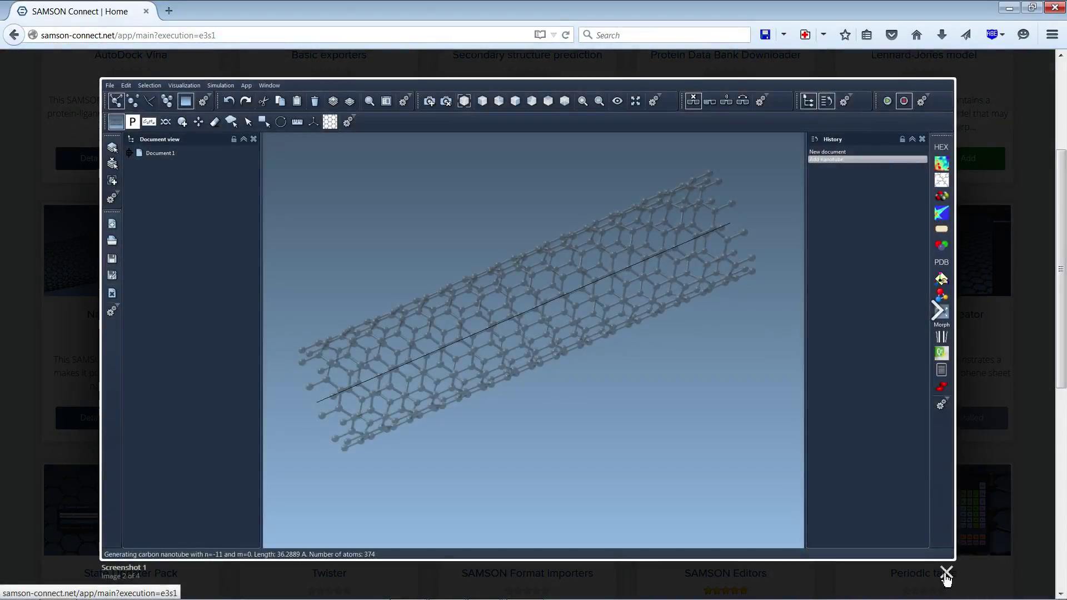
{"action": "left_click", "coordinate": [946, 572]}
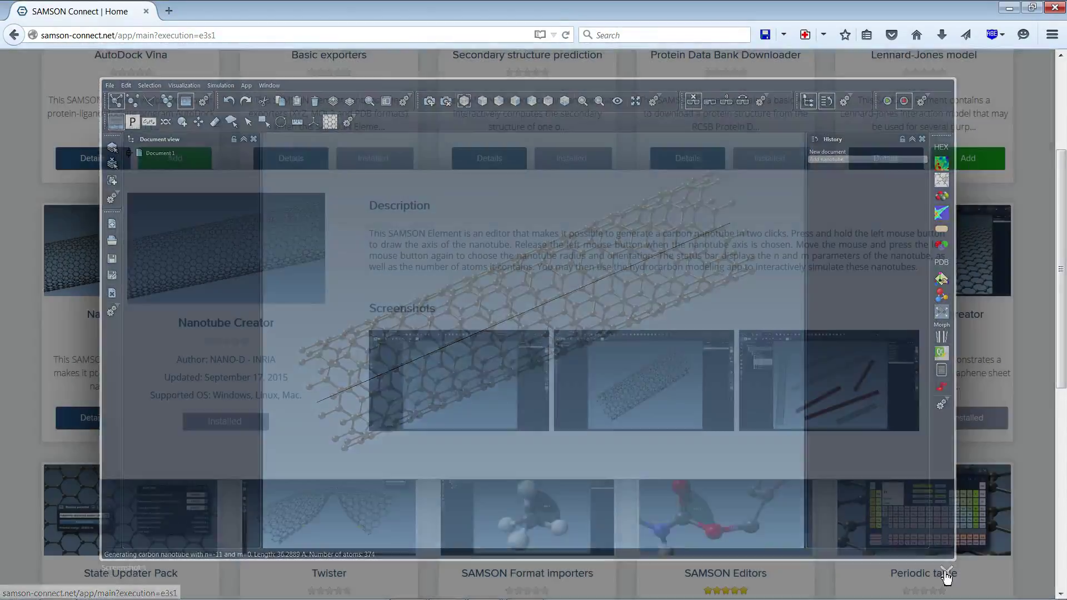
{"action": "left_click", "coordinate": [943, 177]}
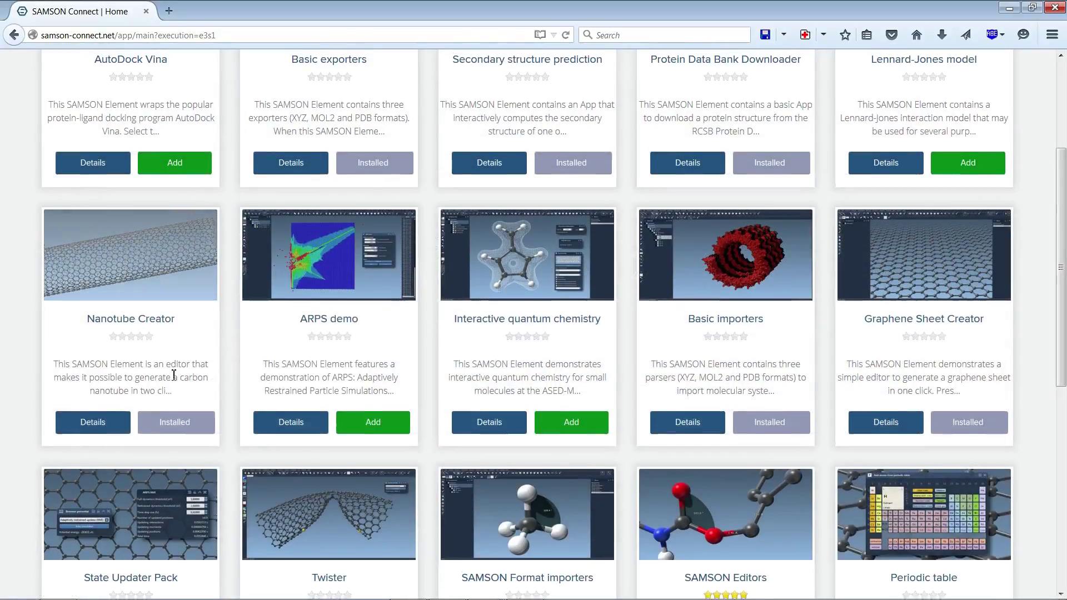
- Preview the AutoDock Vina element, read its description, view its first screenshot enlarged, and close the preview
{"action": "scroll", "coordinate": [172, 377], "scroll_direction": "up", "scroll_amount": 4}
{"action": "left_click", "coordinate": [100, 349]}
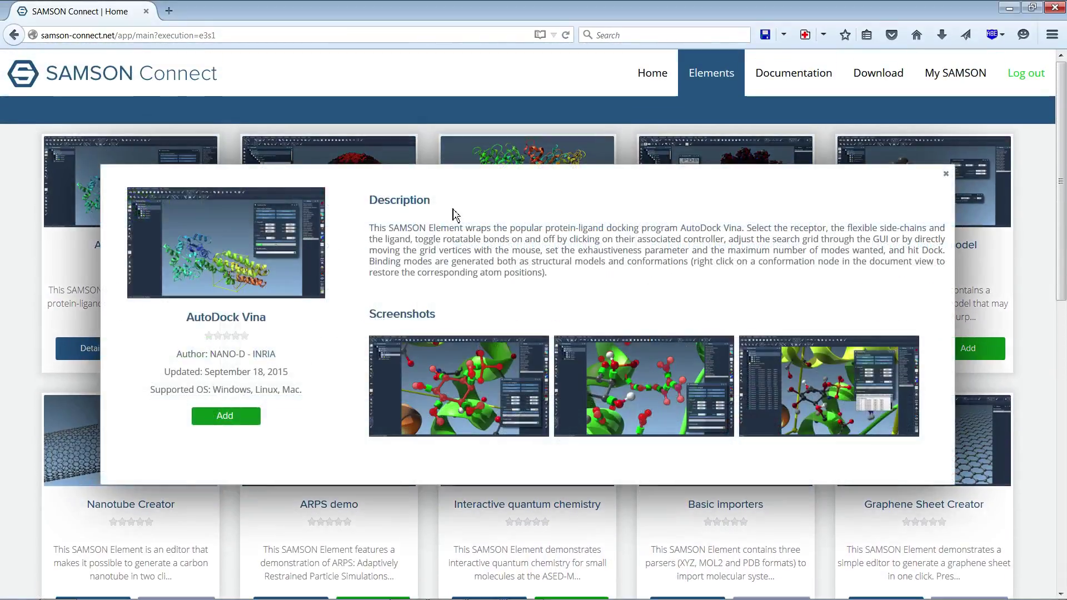
{"action": "left_click_drag", "start_coordinate": [378, 230], "coordinate": [550, 283]}
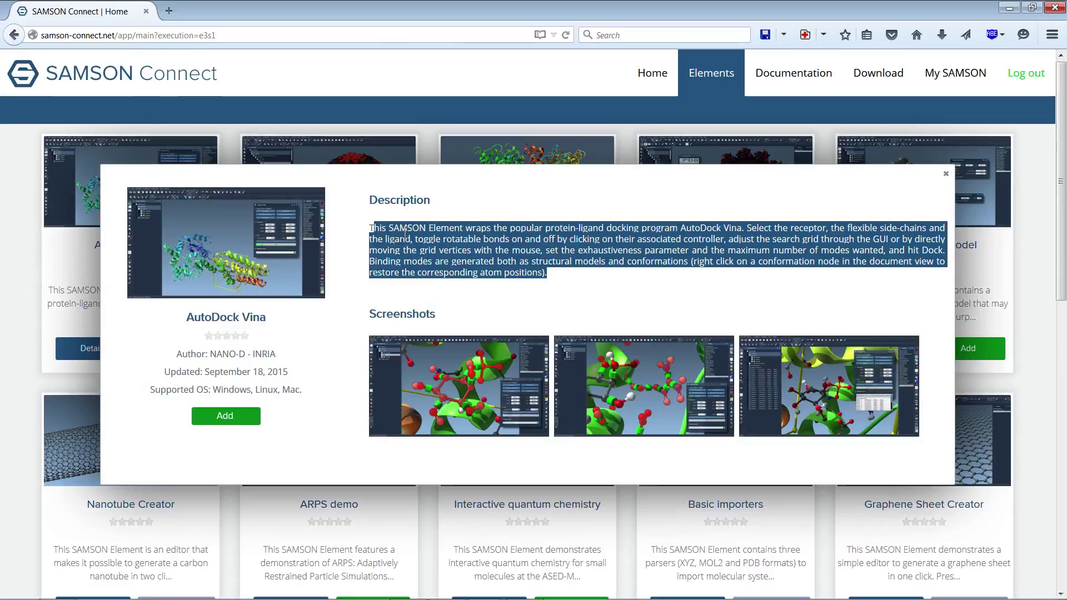
{"action": "left_click", "coordinate": [569, 283]}
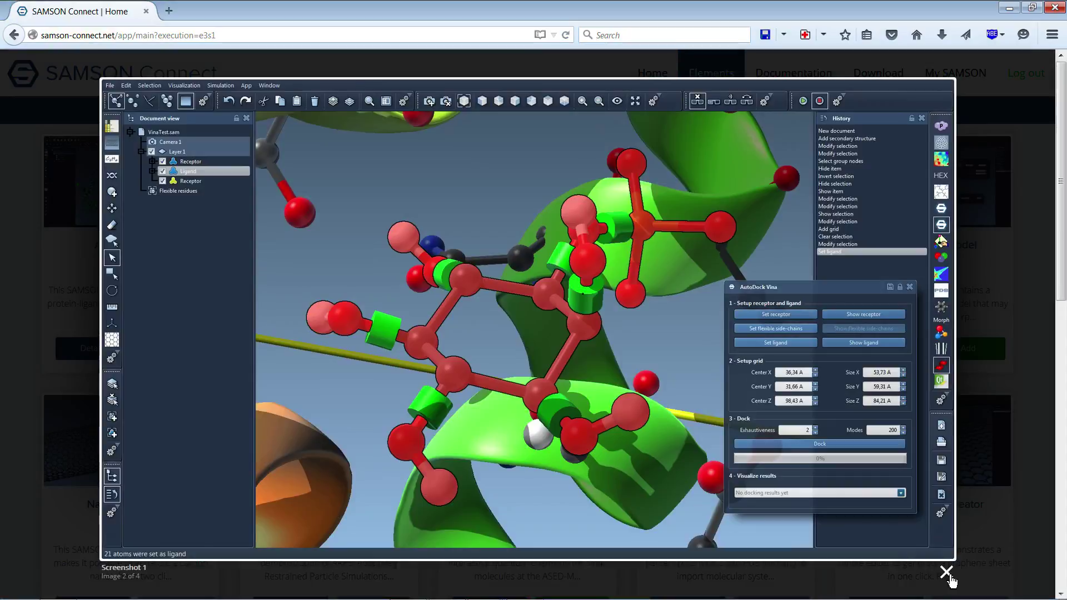
{"action": "left_click", "coordinate": [945, 571]}
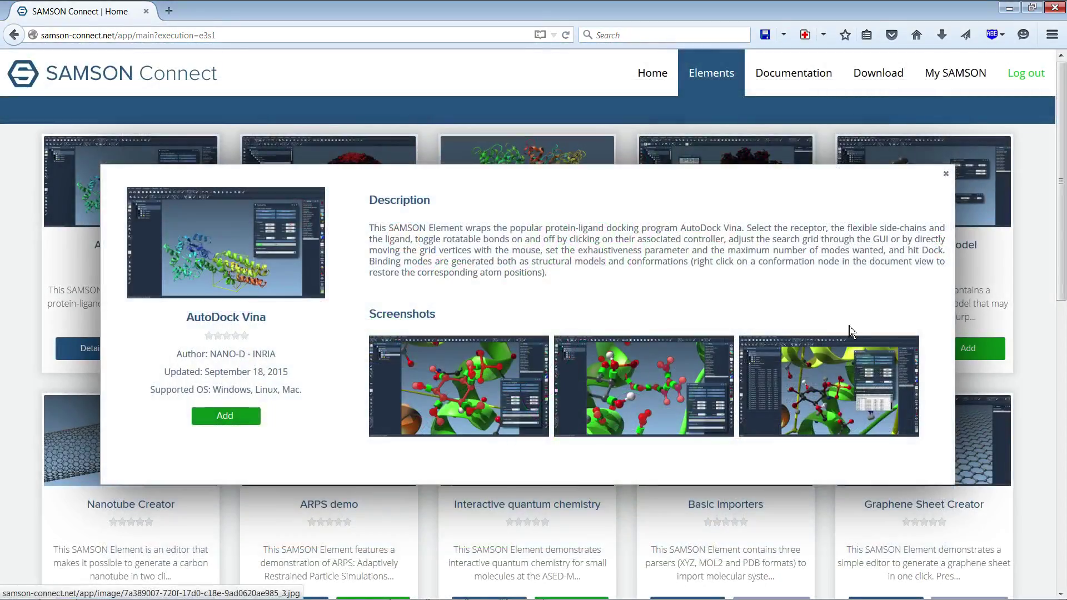
{"action": "left_click", "coordinate": [946, 174]}
- Open the full details page of the AutoDock Vina element and examine its reviews and release notes sections
{"action": "left_click", "coordinate": [83, 350]}
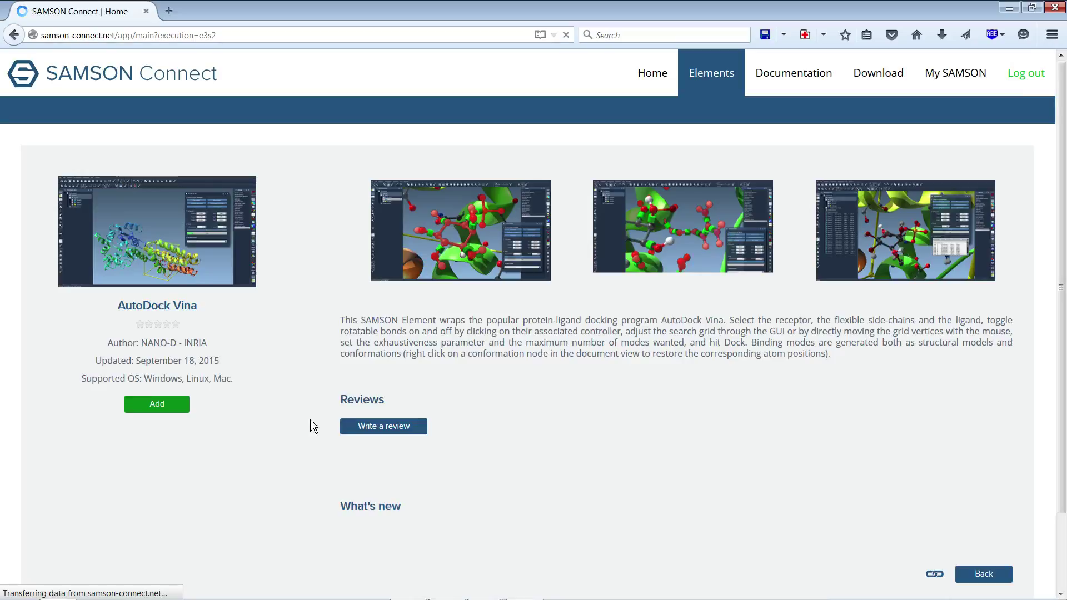
{"action": "scroll", "coordinate": [534, 441], "scroll_direction": "down", "scroll_amount": 3}
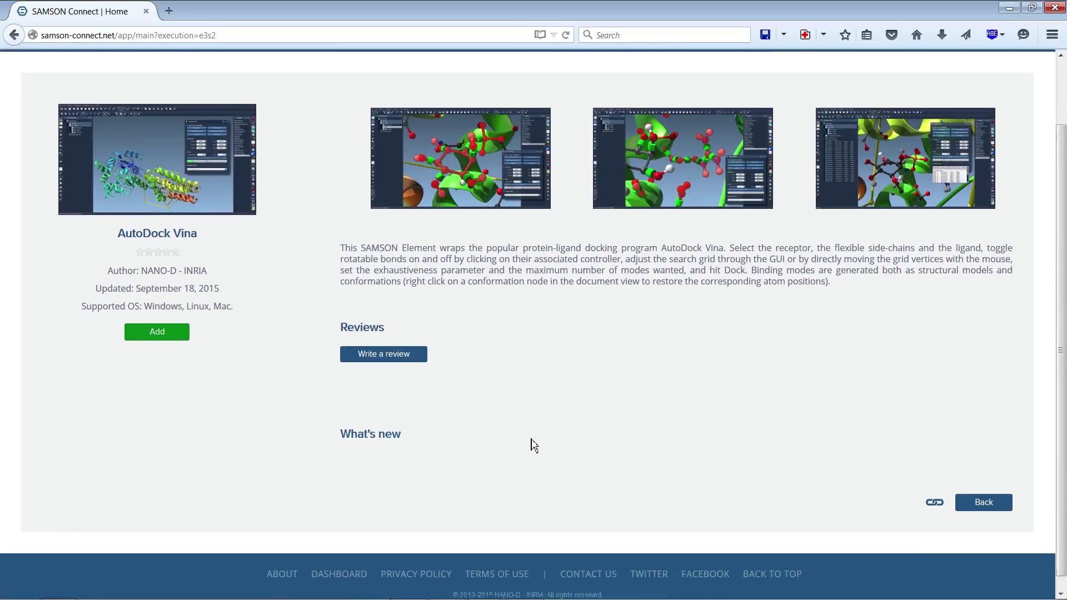
- Show the shareable link of the AutoDock Vina element, select its whole URL, and close the link box
{"action": "scroll", "coordinate": [535, 442], "scroll_direction": "up", "scroll_amount": 3}
{"action": "left_click", "coordinate": [930, 575]}
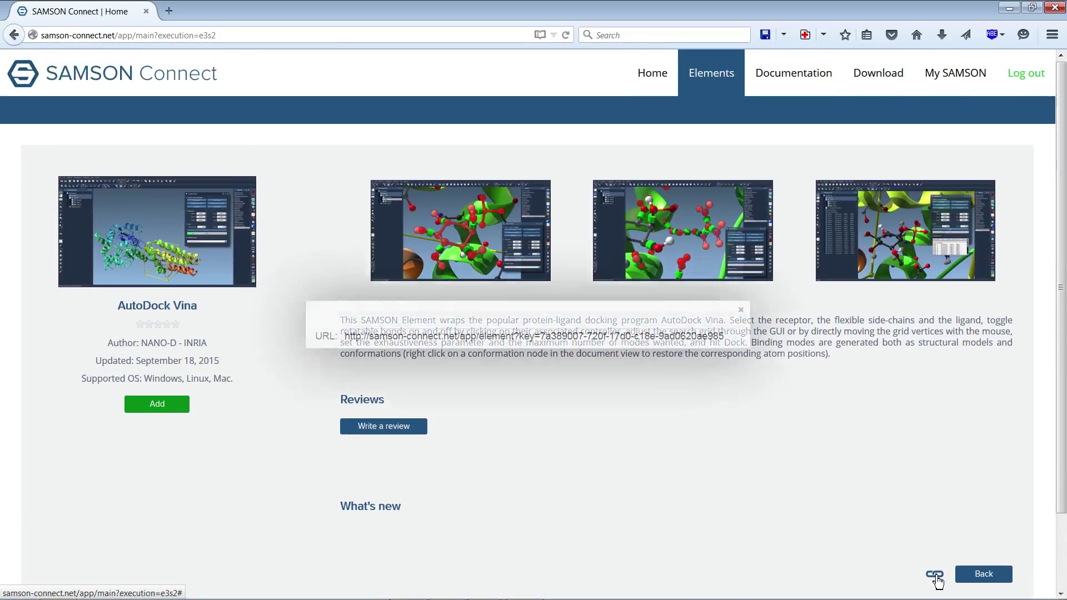
{"action": "left_click_drag", "start_coordinate": [727, 336], "coordinate": [336, 323]}
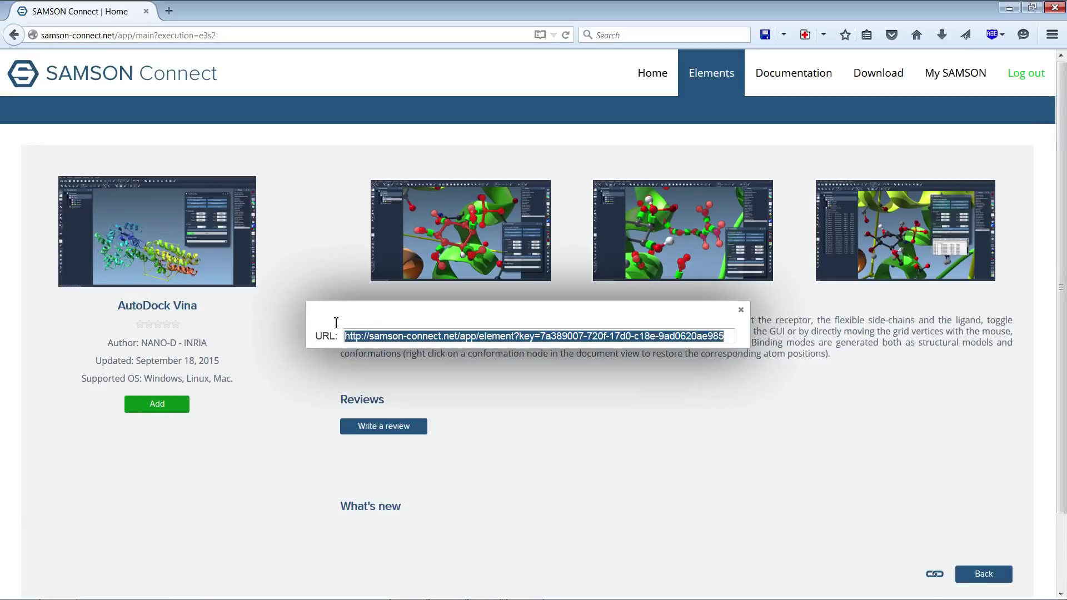
{"action": "left_click", "coordinate": [741, 311]}
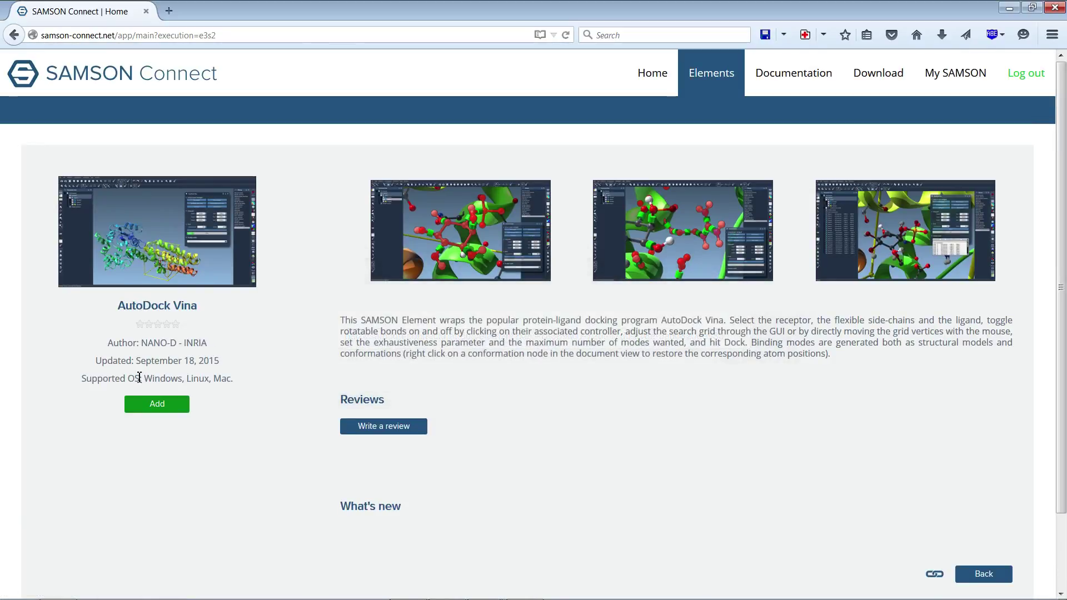
- Add the AutoDock Vina element to the account, switch to SAMSON, quit it, and relaunch it to install the element
{"action": "left_click", "coordinate": [155, 411]}
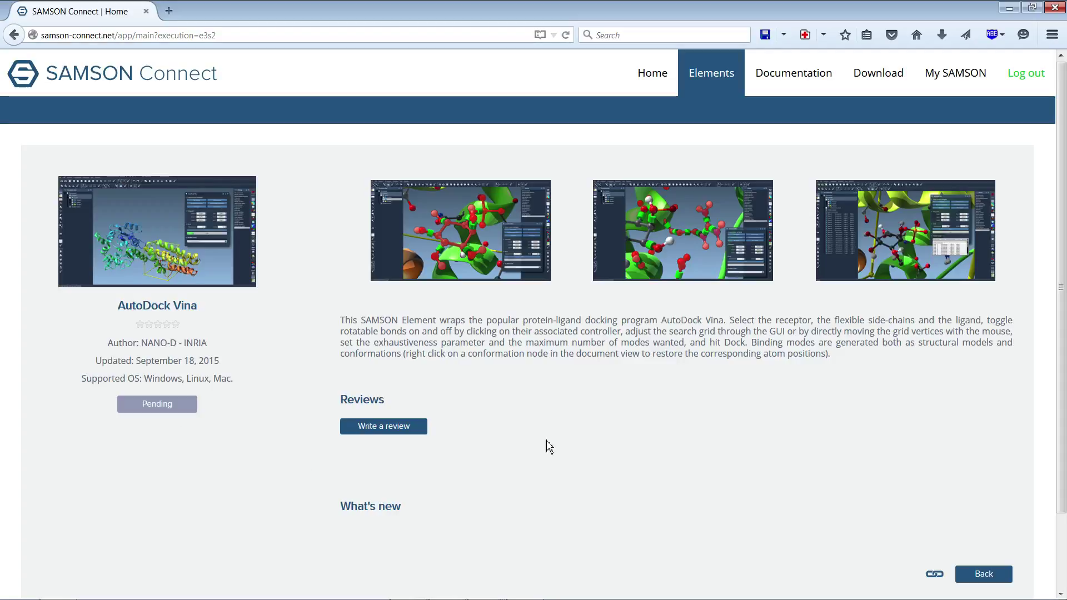
{"action": "key", "text": "alt+Tab"}
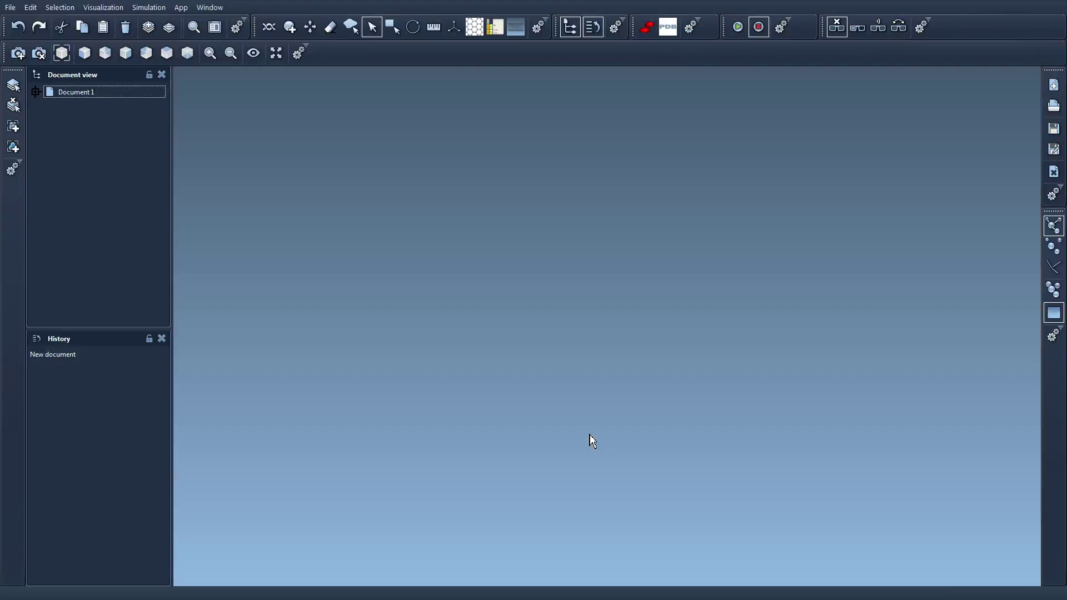
{"action": "key", "text": "ctrl+q"}
{"action": "left_click", "coordinate": [516, 318]}
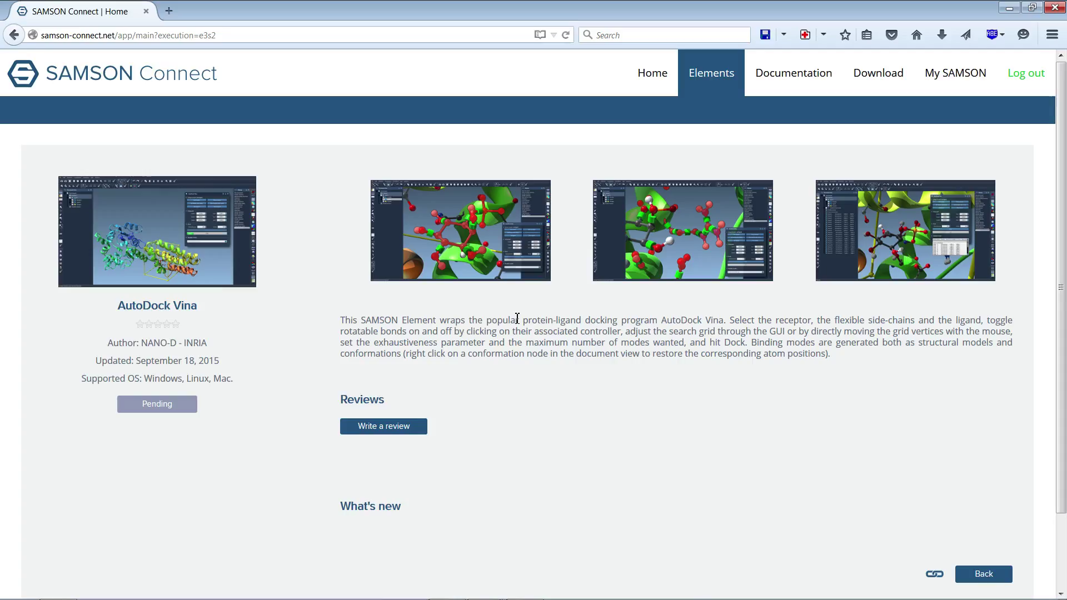
{"action": "double_click", "coordinate": [25, 75]}
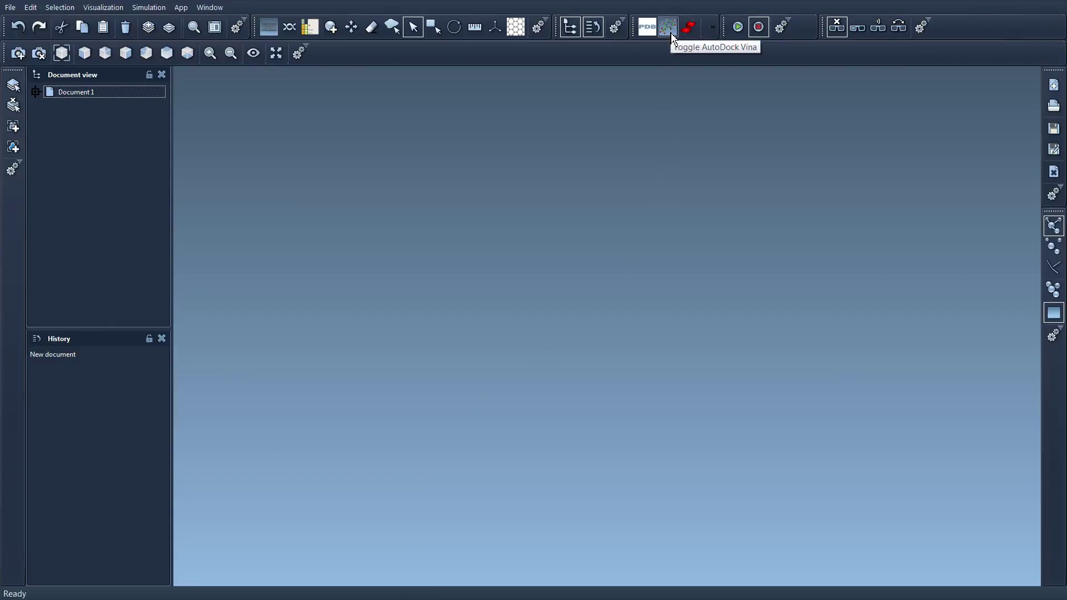
- Look through SAMSON's list of apps for the AutoDock Vina entry and close the list
{"action": "left_click", "coordinate": [184, 10]}
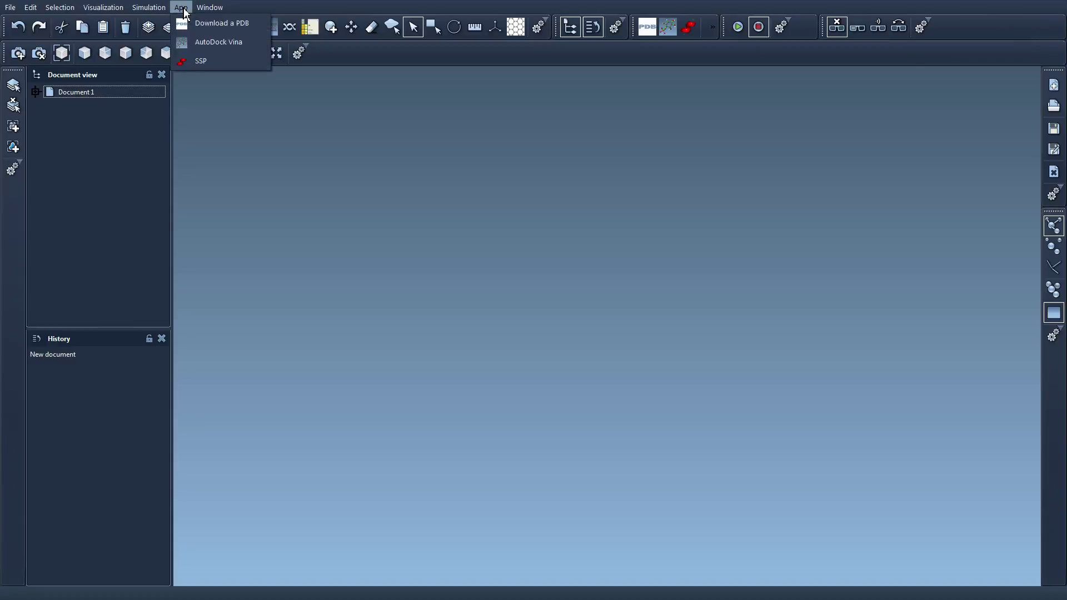
{"action": "left_click", "coordinate": [621, 213]}
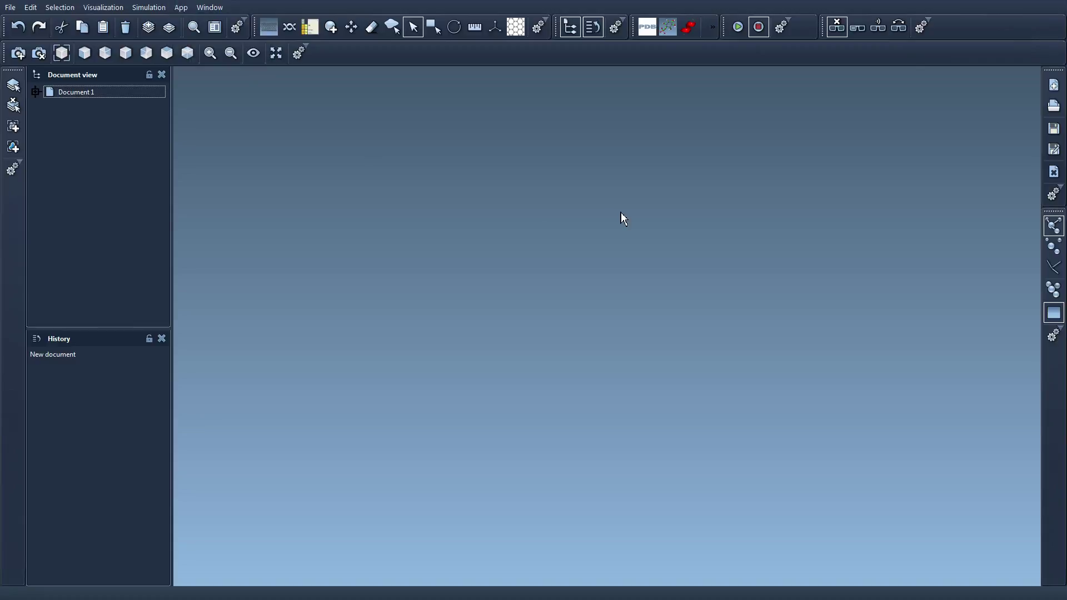